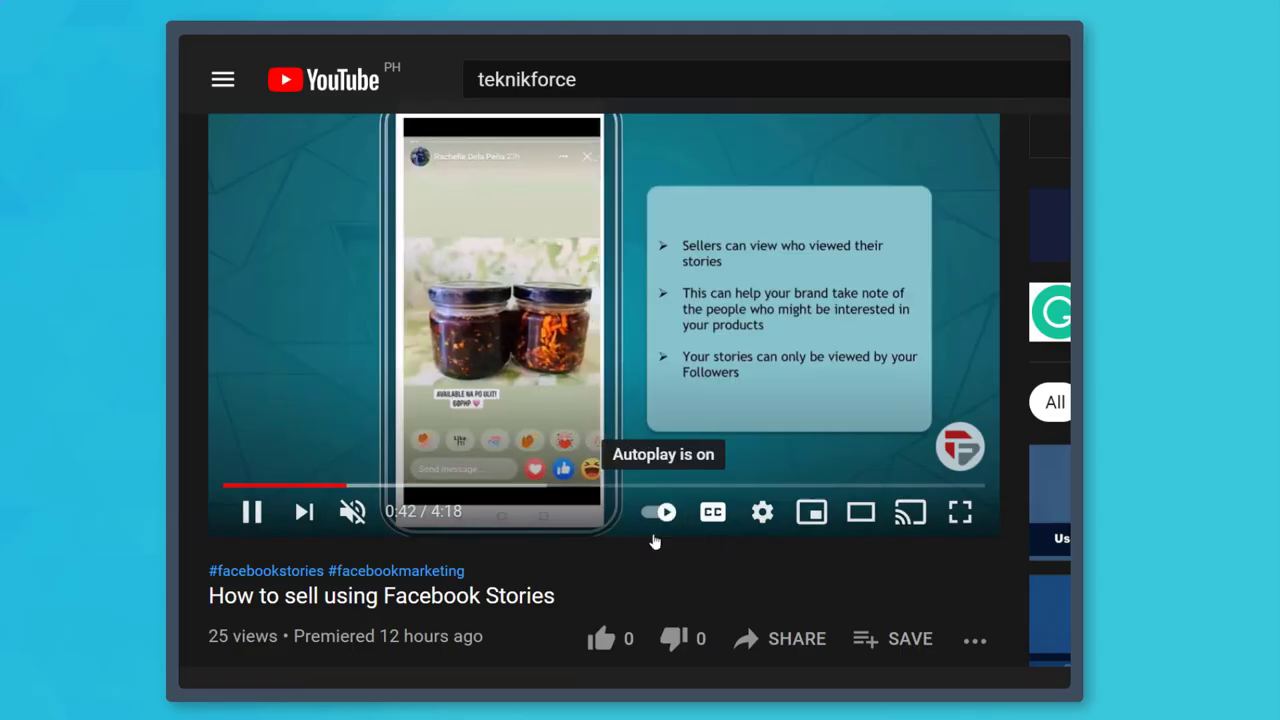
Give the 'How to sell using Facebook Stories' YouTube video a thumbs-up like.
click(601, 645)
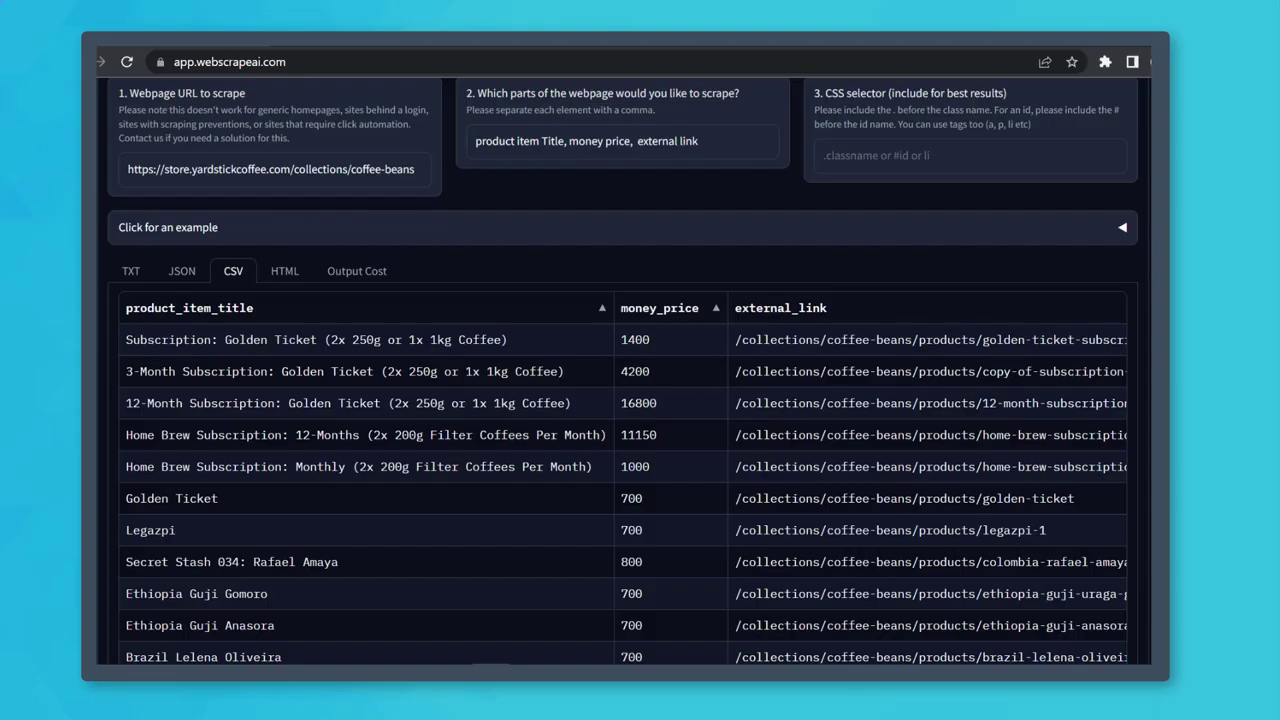
Scroll through the scraped coffee-bean CSV table of titles, prices and links.
scroll(622, 370, down, 3)
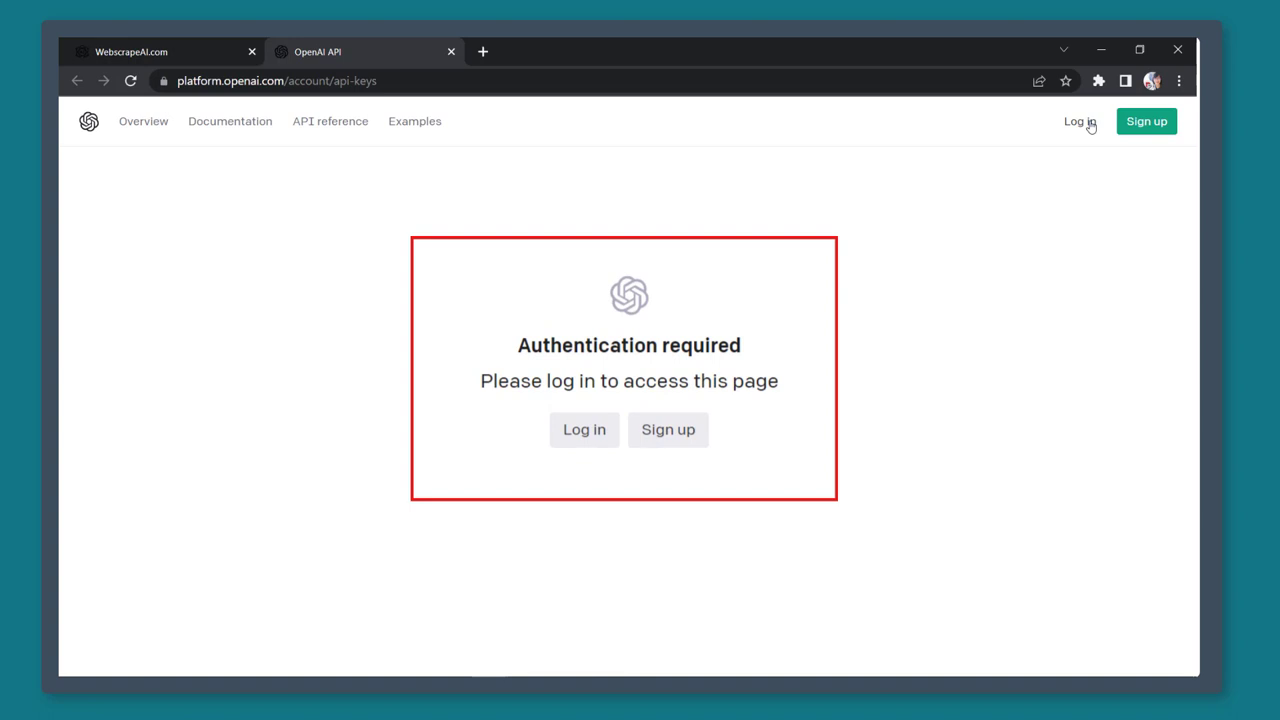
Log in to OpenAI Platform and create a new secret key named 'My API'.
click(1080, 122)
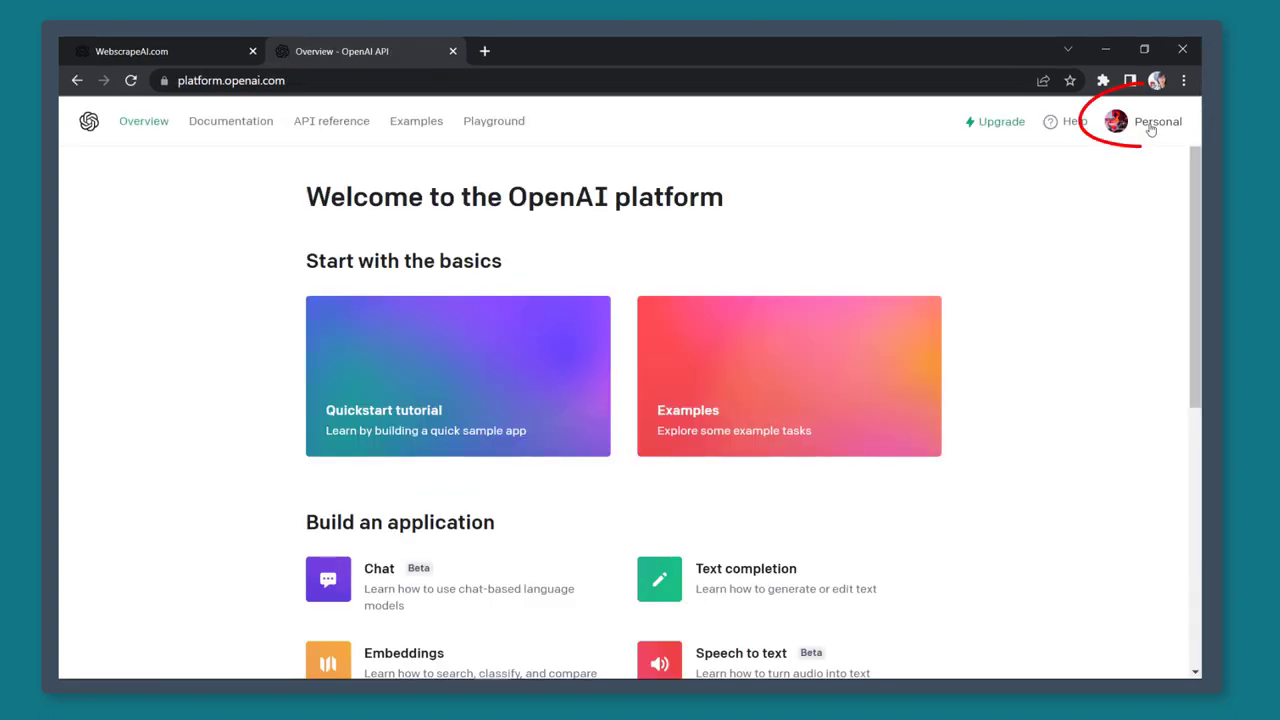
click(1151, 129)
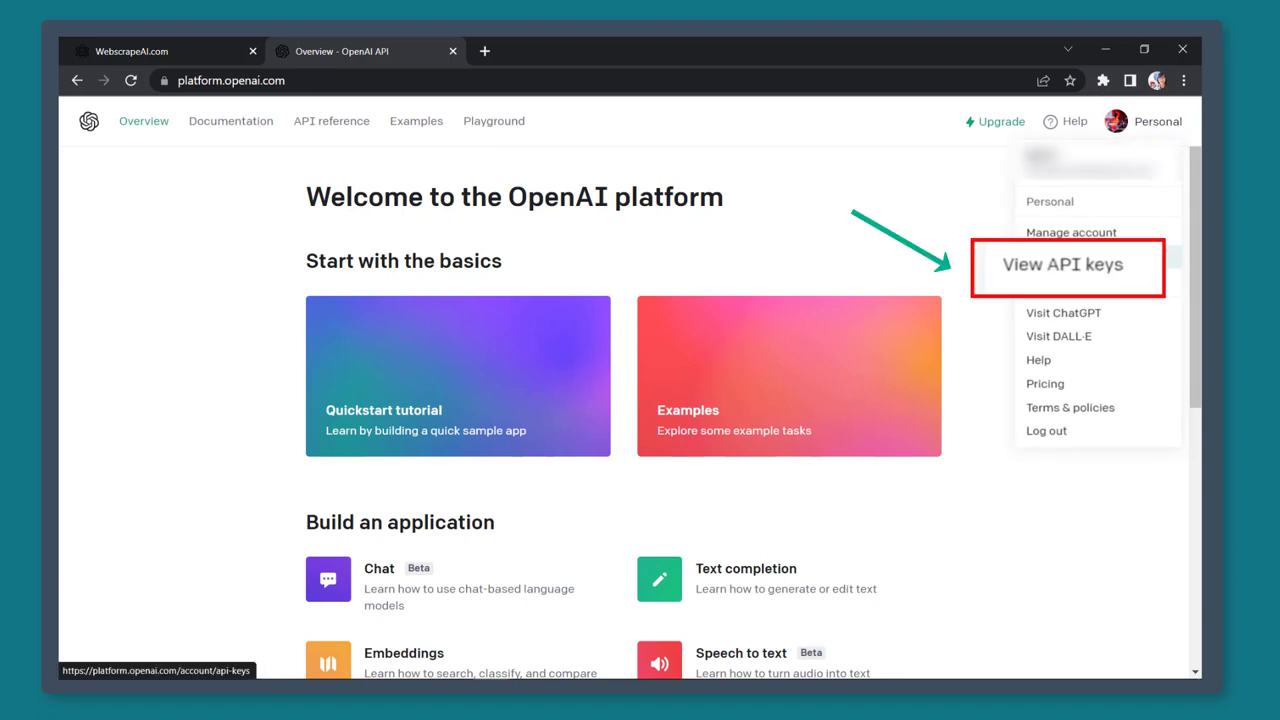
click(1116, 262)
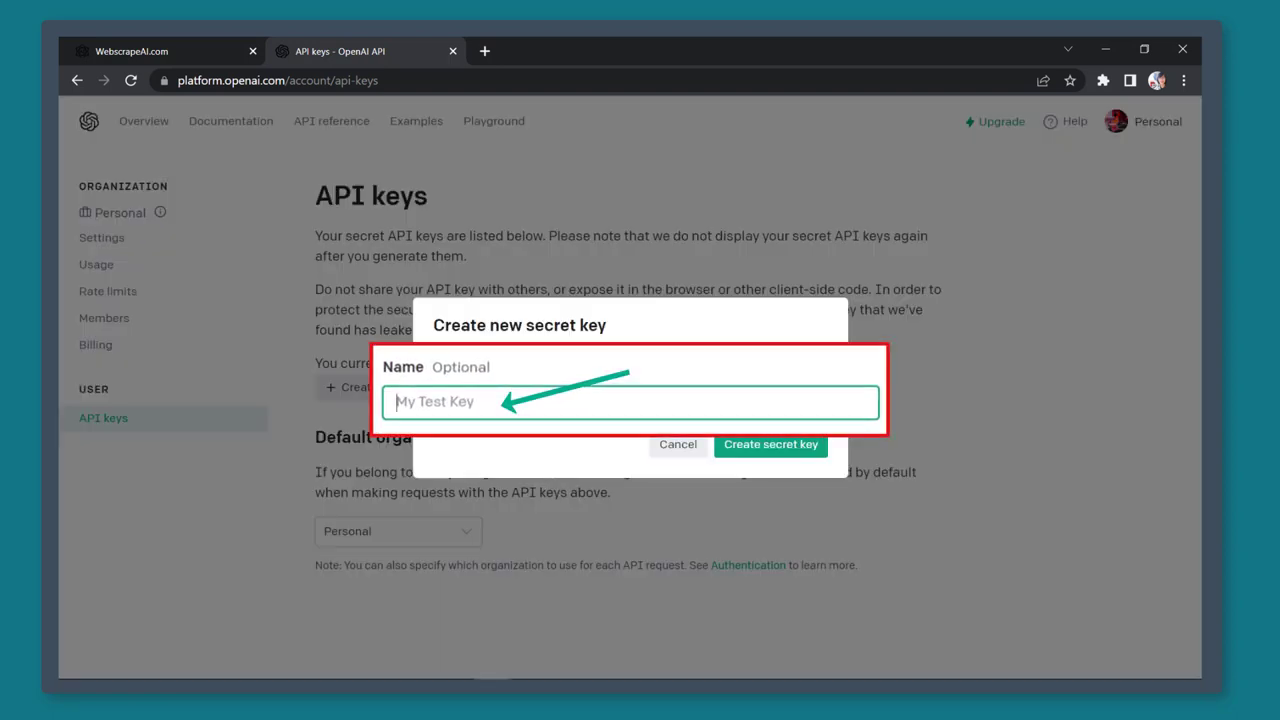
text(My API)
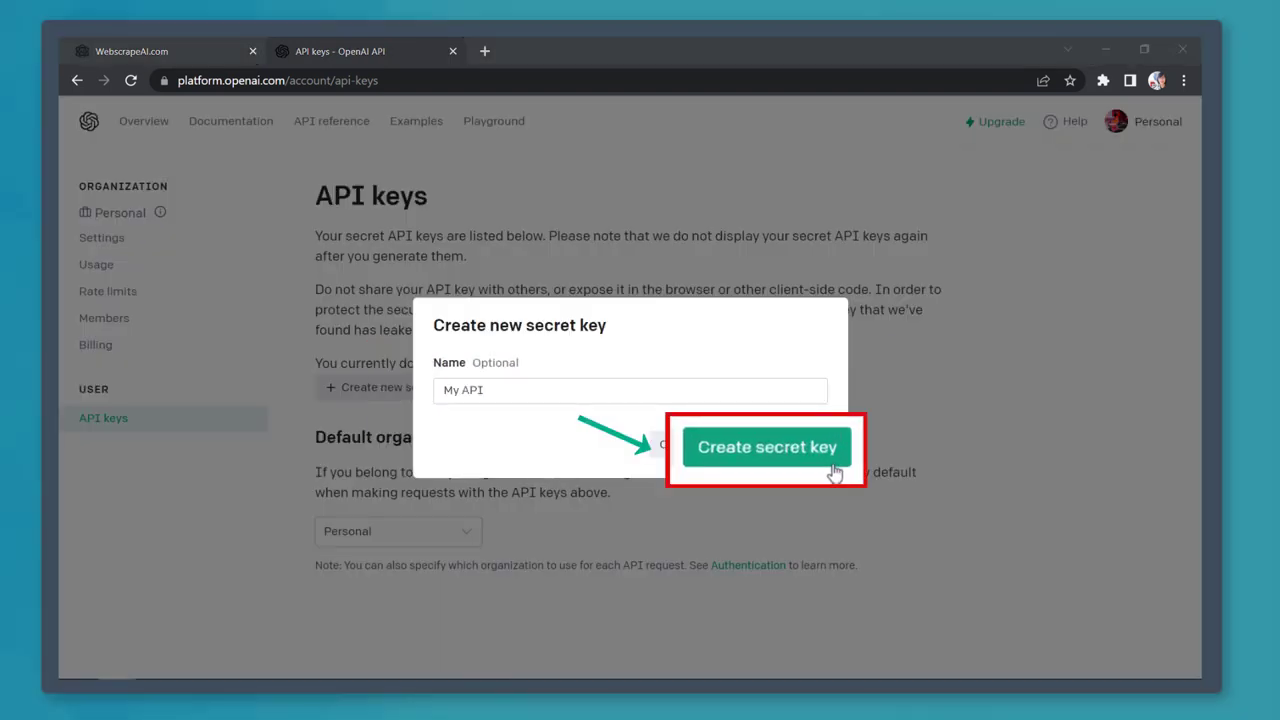
click(828, 464)
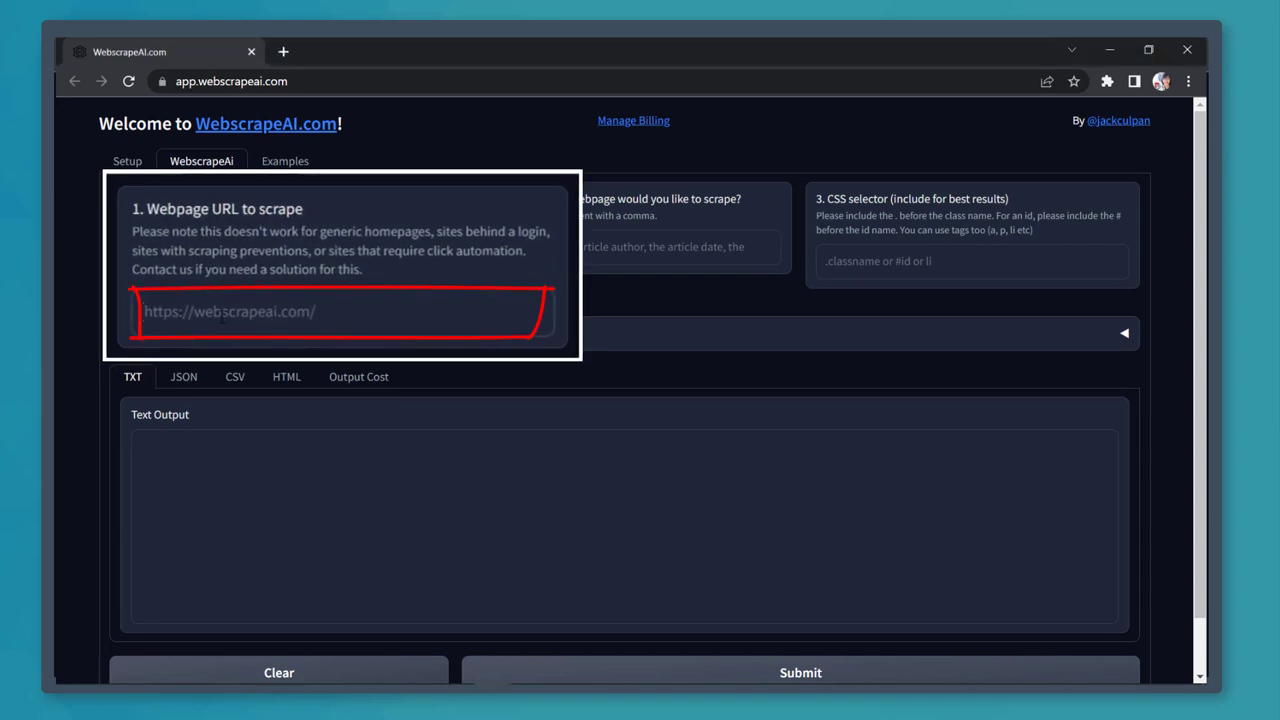
text(https://www.ebooks.com/)
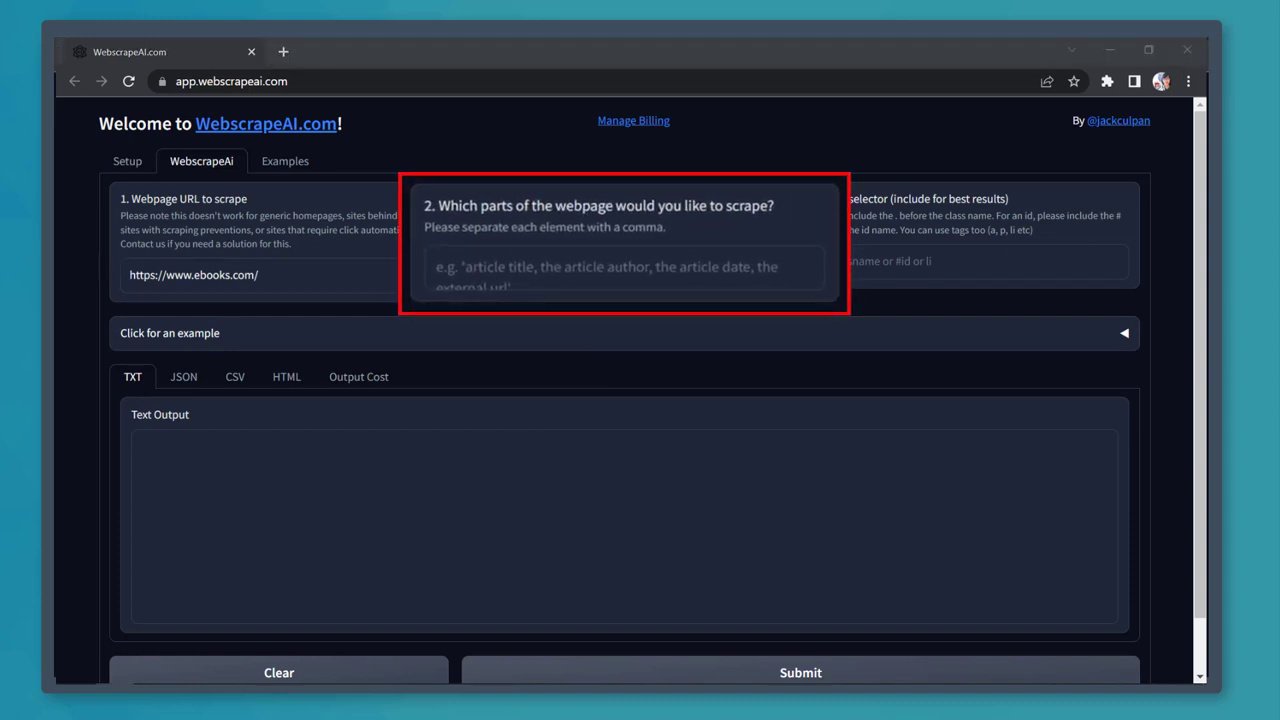
text(top 15 best seller books in business)
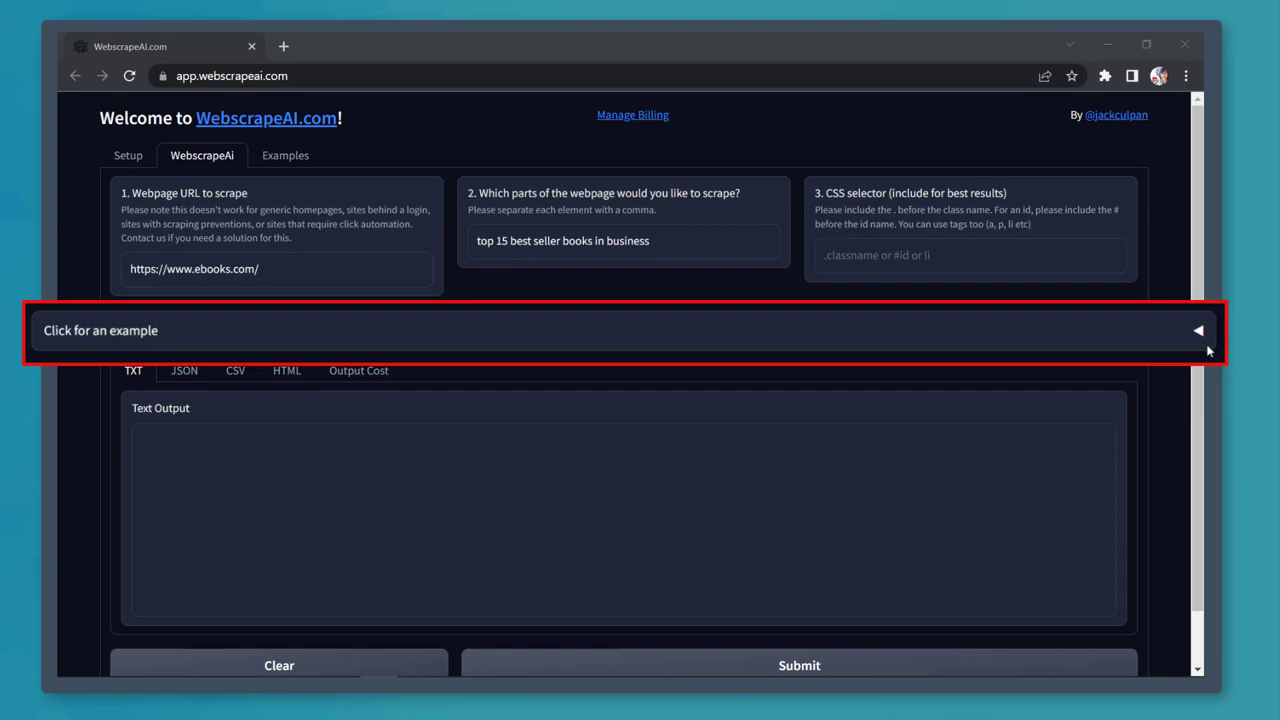
click(1122, 328)
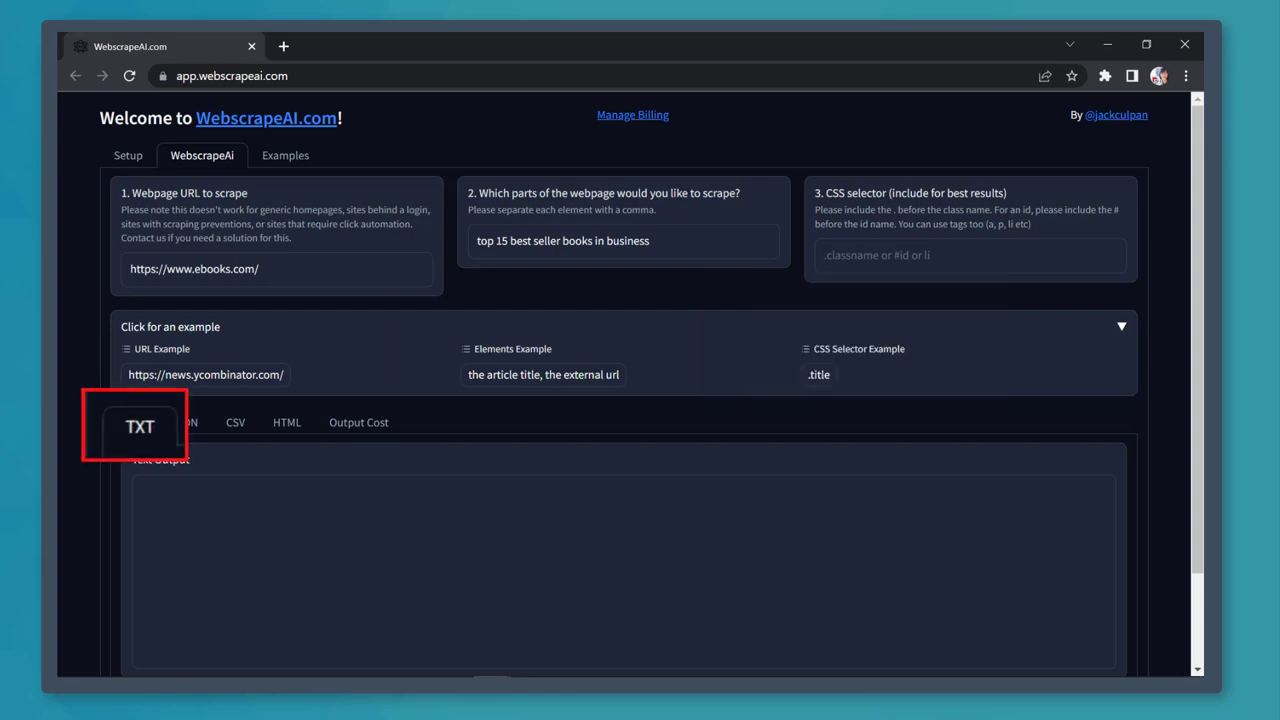
Preview the JSON, CSV and HTML output formats and the output cost.
click(195, 430)
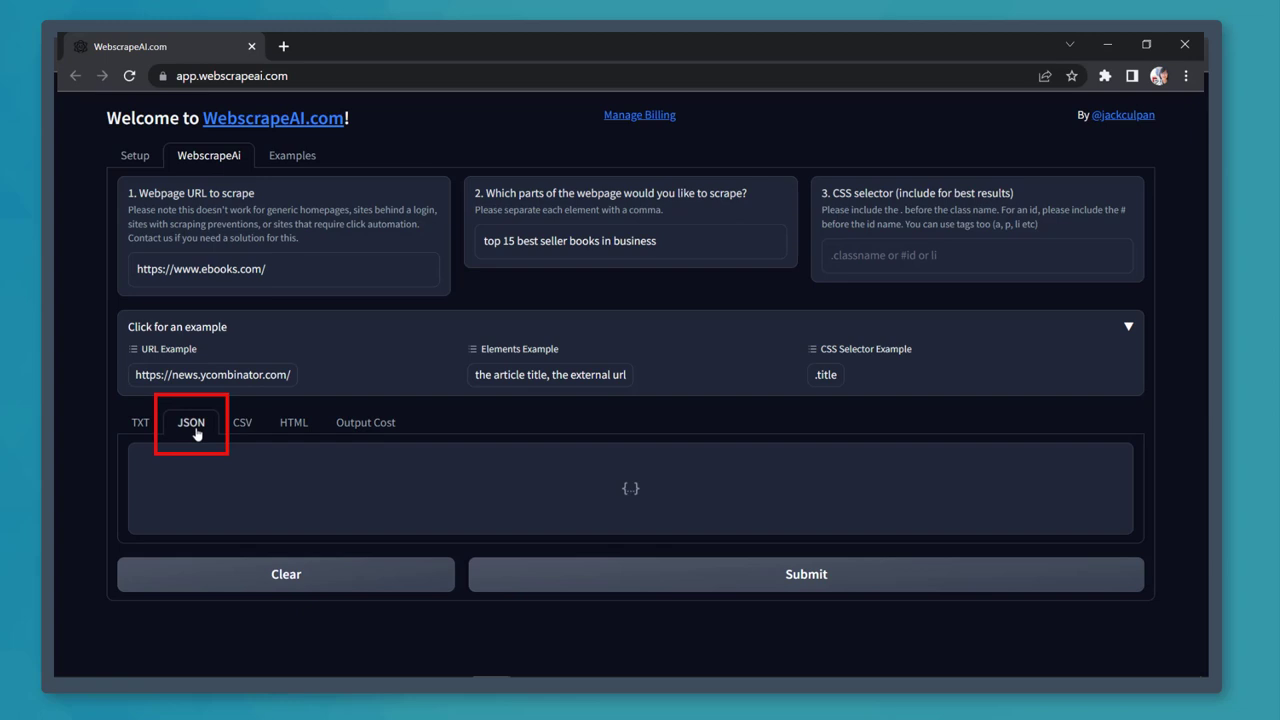
click(242, 427)
click(298, 440)
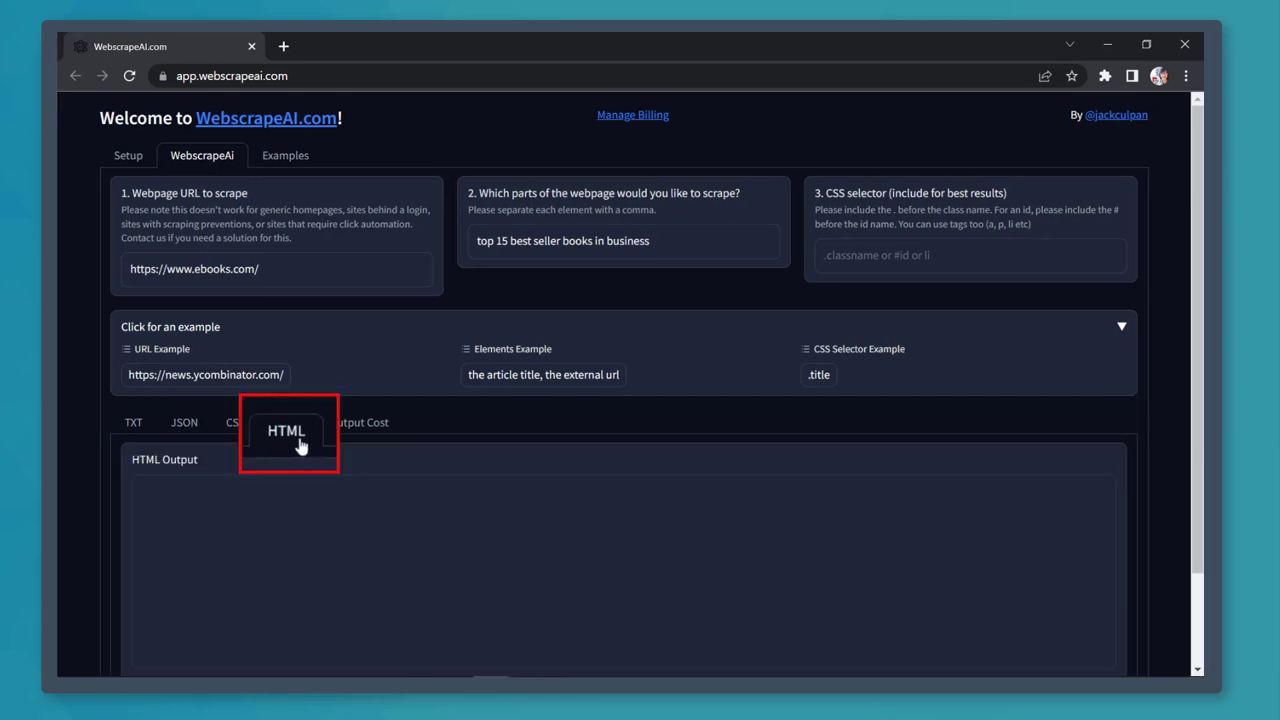
click(384, 442)
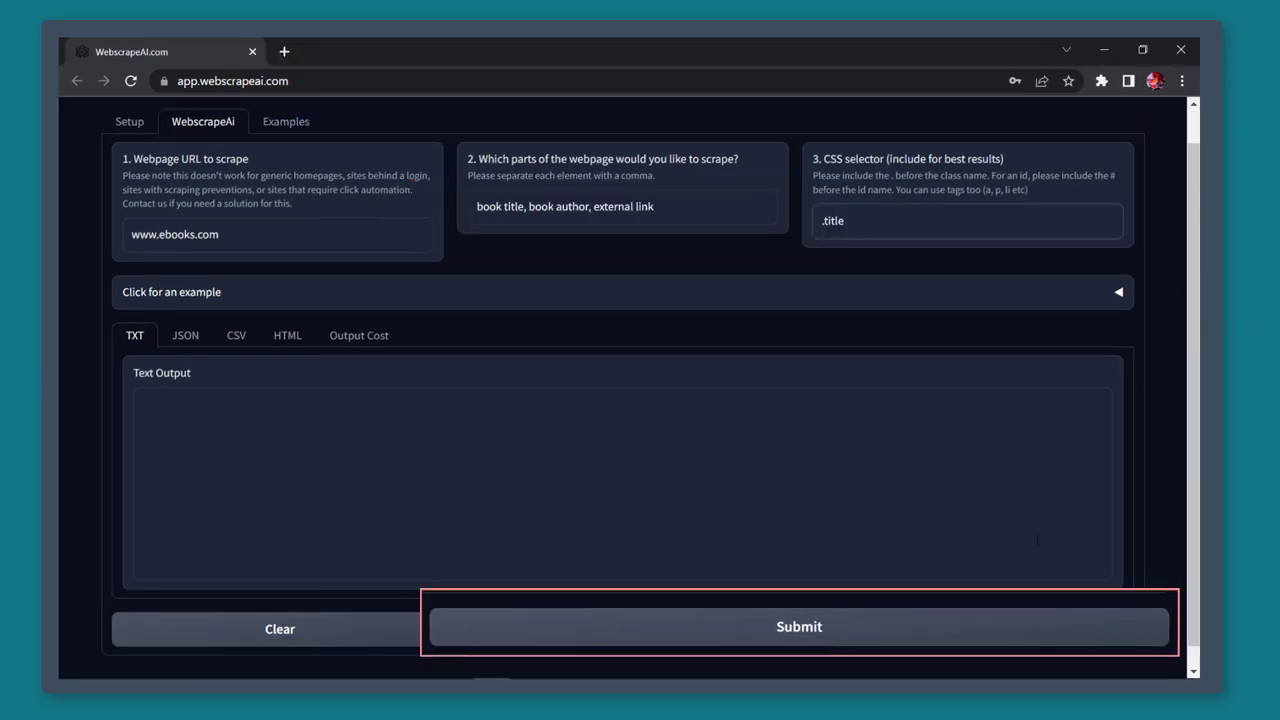
Submit the ebooks.com scrape for book title, author and external link, then scroll the results.
click(1104, 623)
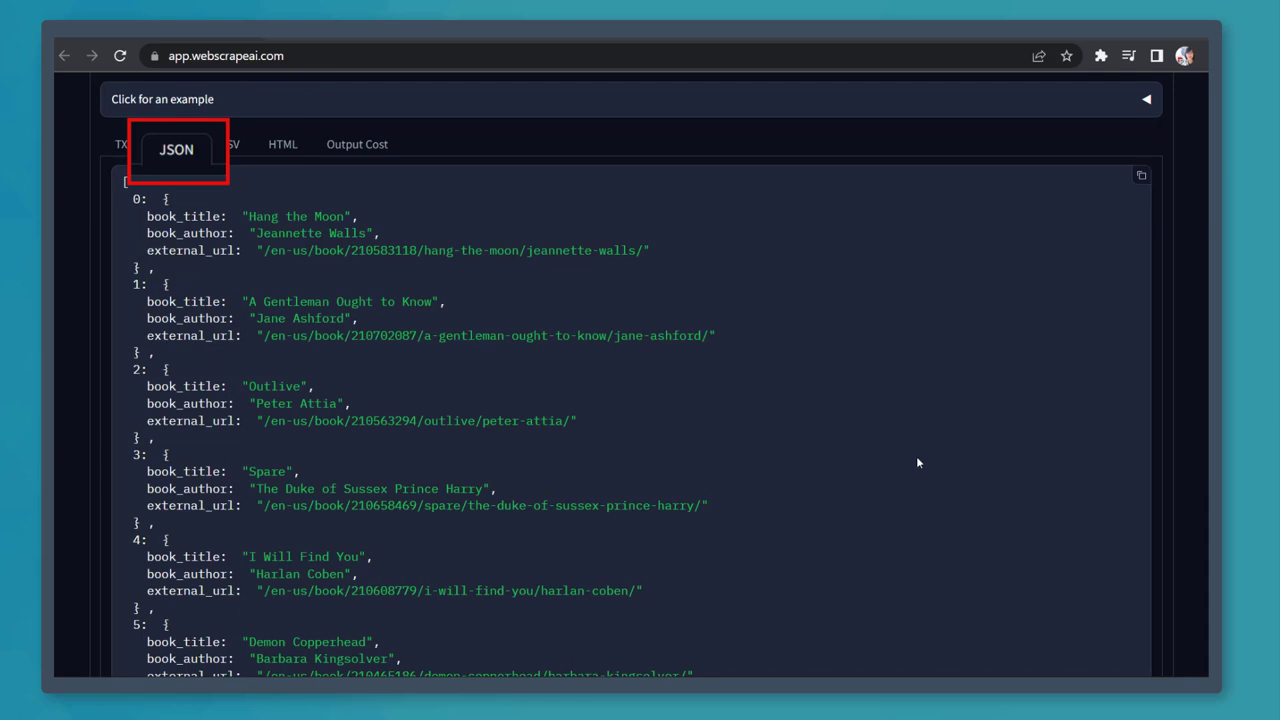
scroll(917, 462, down, 1)
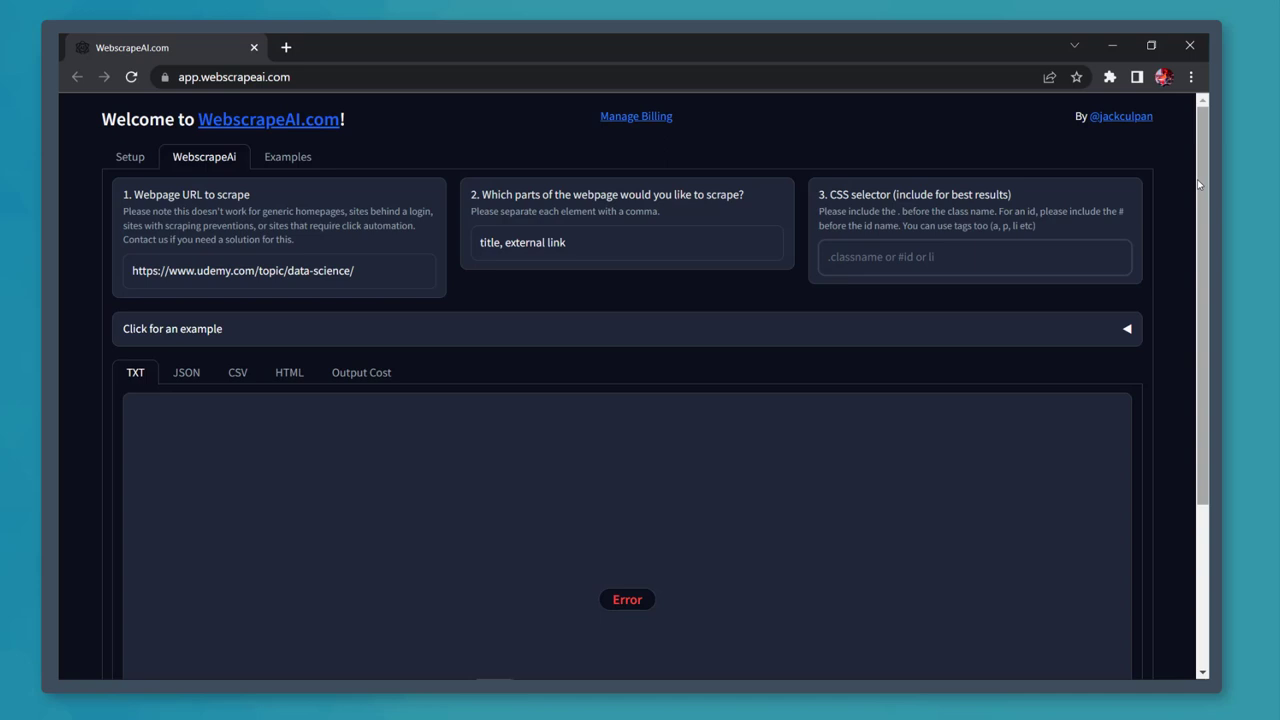
Scroll through the book_title, book_author and external_link rows of exported_data in Excel.
drag(1197, 179, 1198, 203)
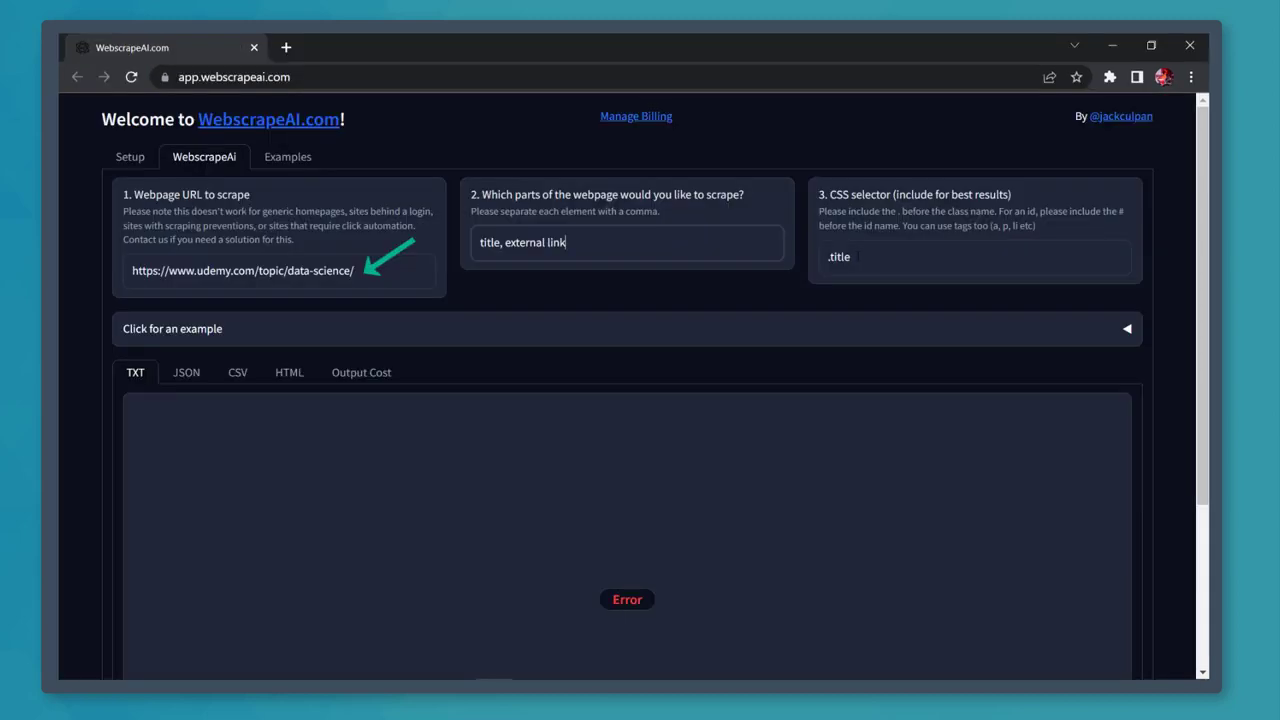
Clear the CSS selector field for the Udemy data-science scrape.
key(ctrl+a)
key(BackSpace)
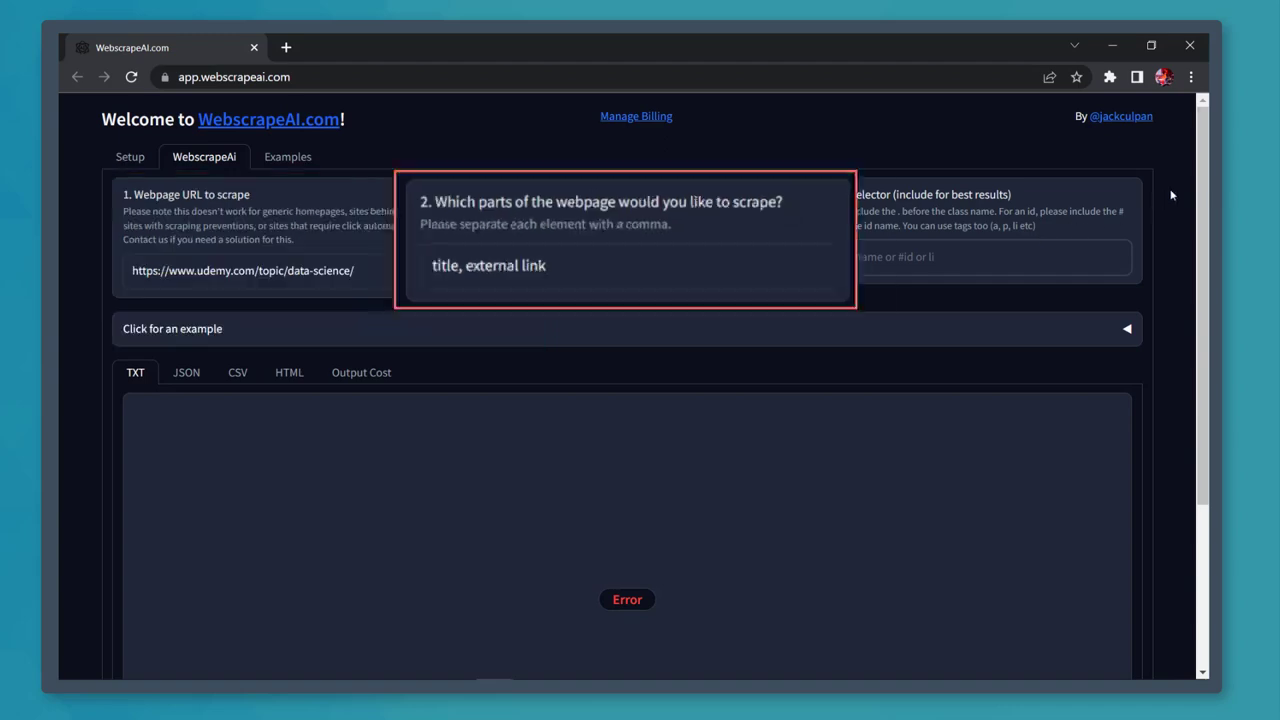
scroll(1202, 177, down, 1)
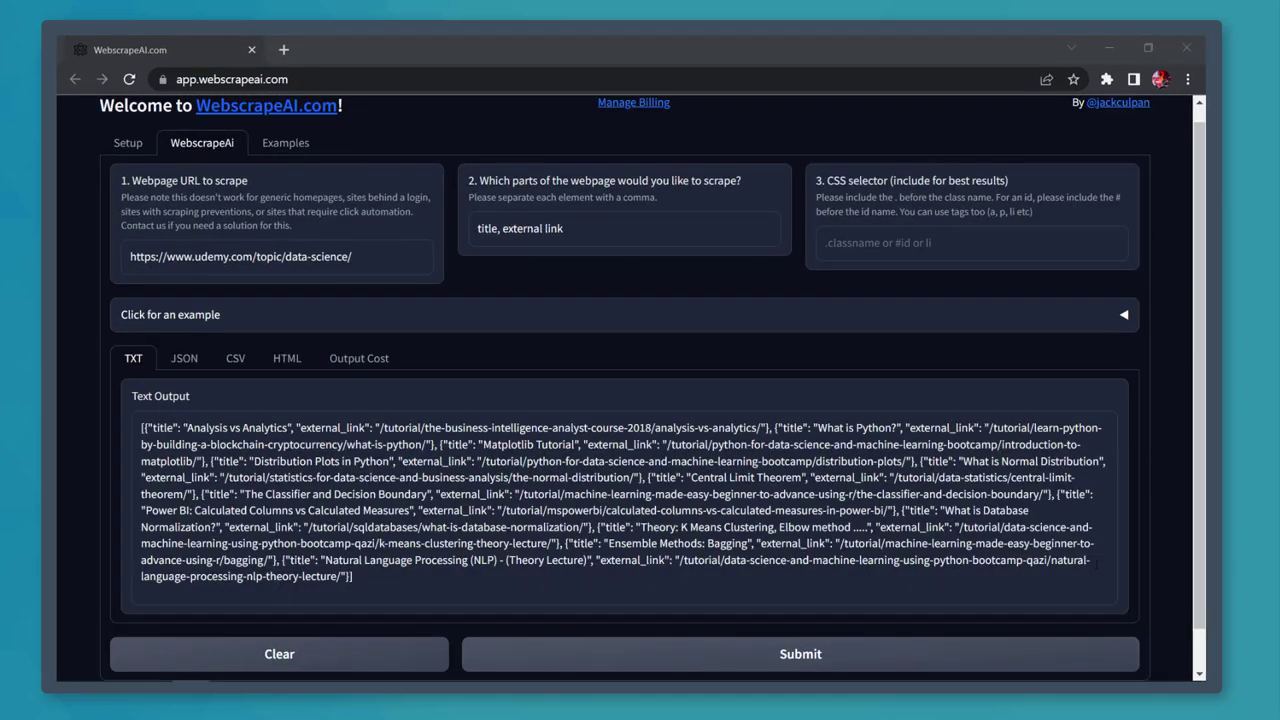
Copy the scraped text output of Udemy course titles and links into Notepad.
drag(443, 575, 141, 427)
key(ctrl+c)
right_click(968, 235)
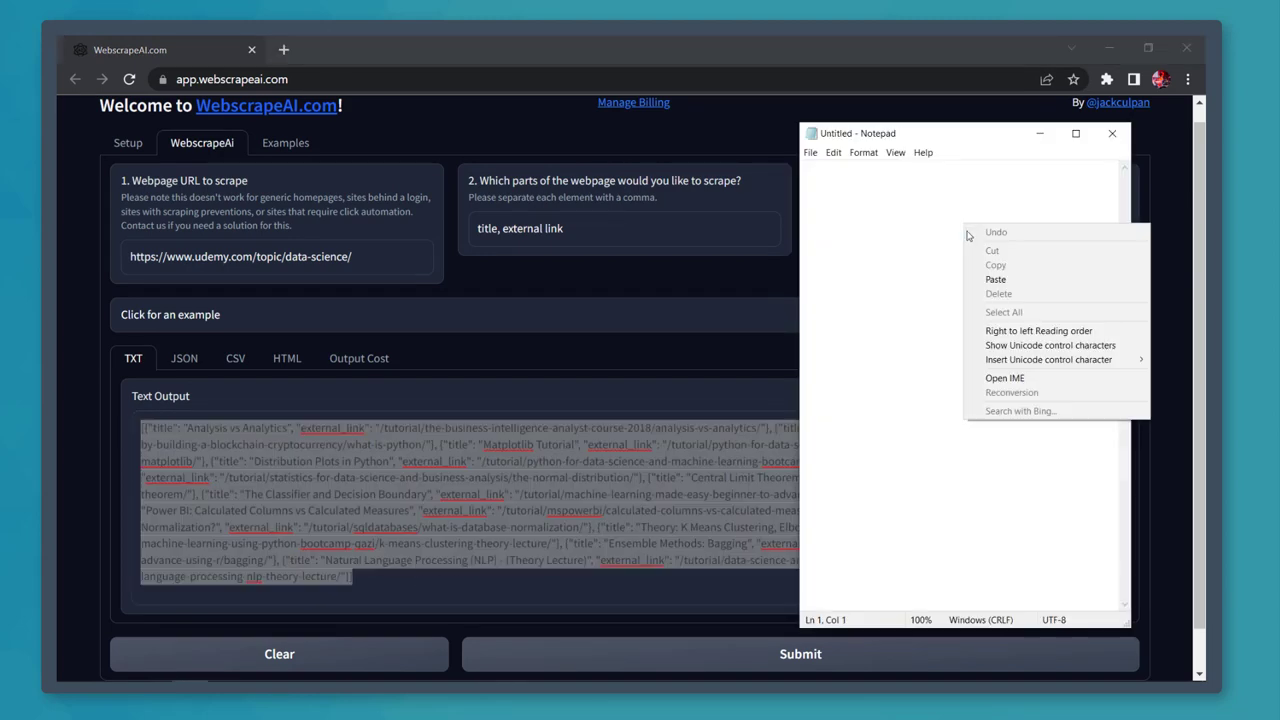
click(995, 279)
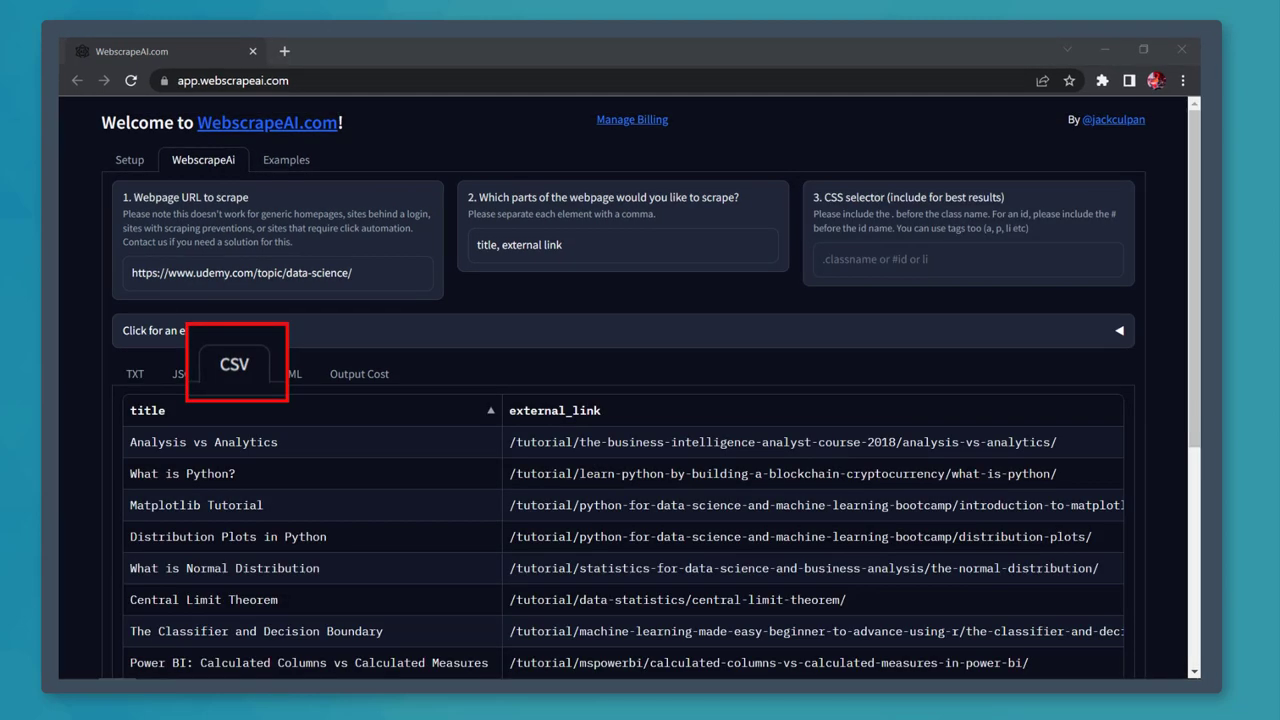
Download the Udemy results as an exported CSV, then review the HTML output.
scroll(1193, 363, down, 5)
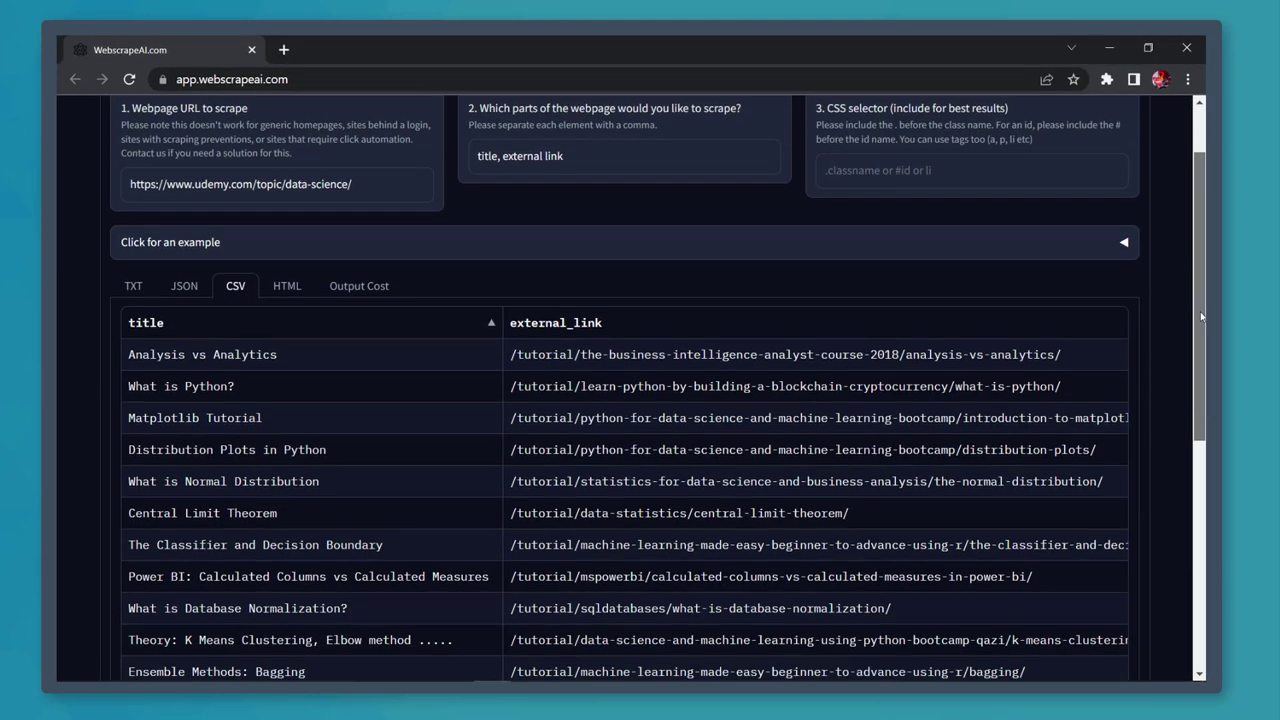
scroll(1193, 363, down, 1)
scroll(1093, 583, down, 1)
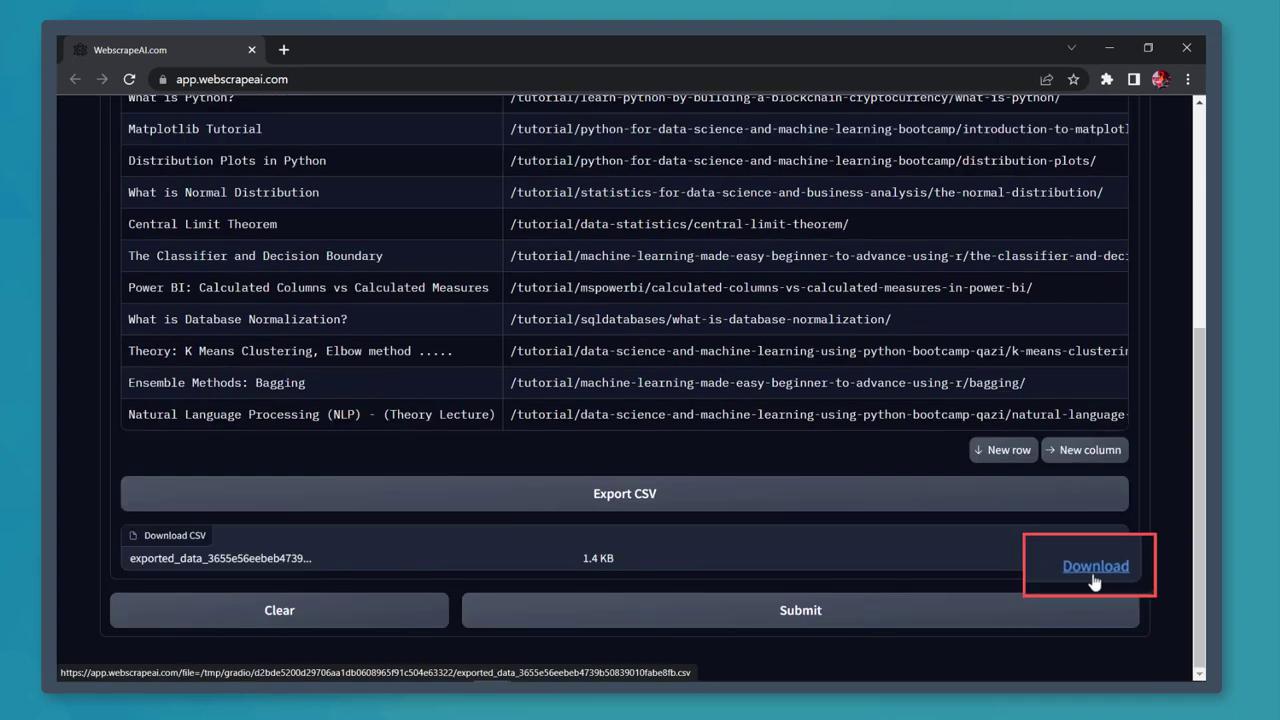
click(1095, 567)
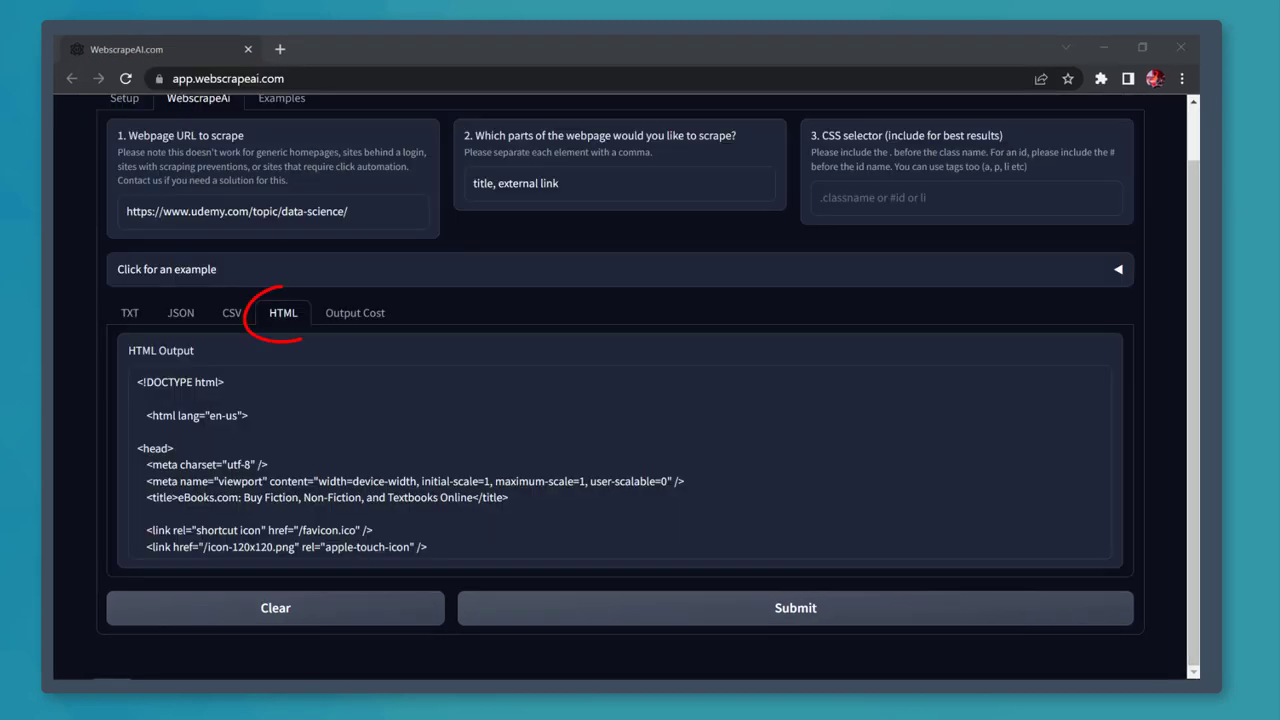
scroll(497, 522, down, 10)
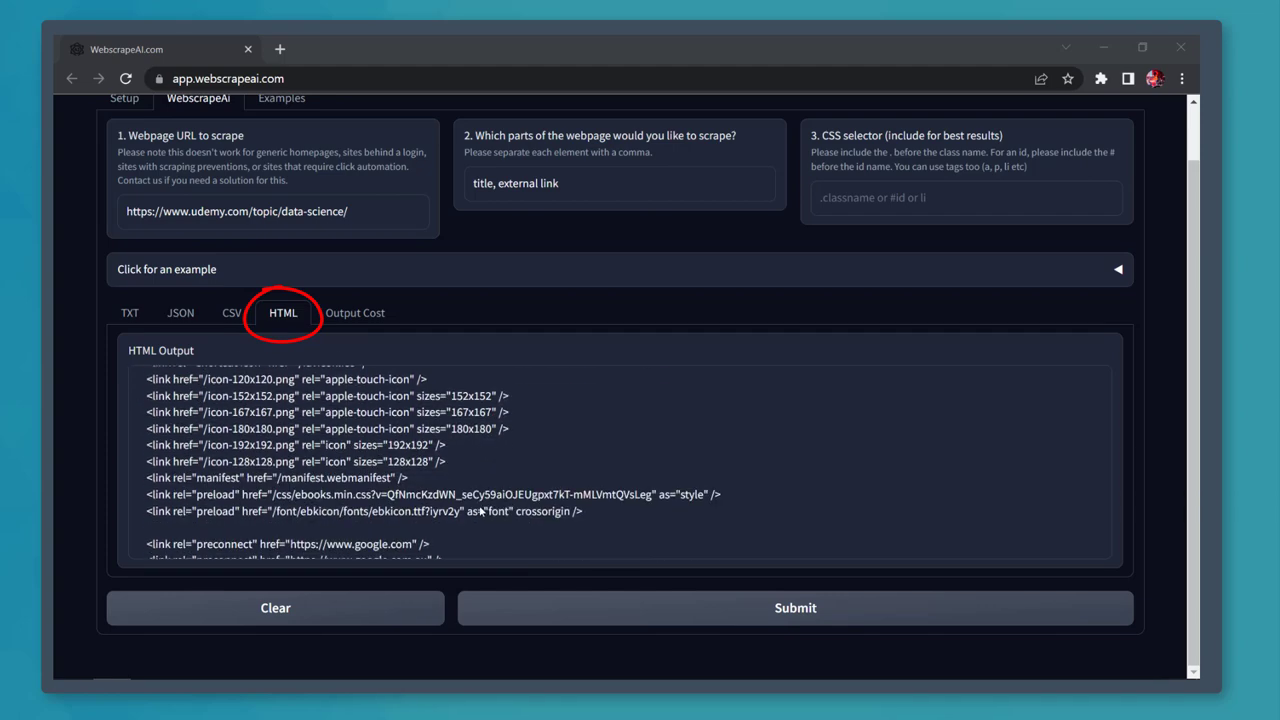
scroll(481, 509, down, 10)
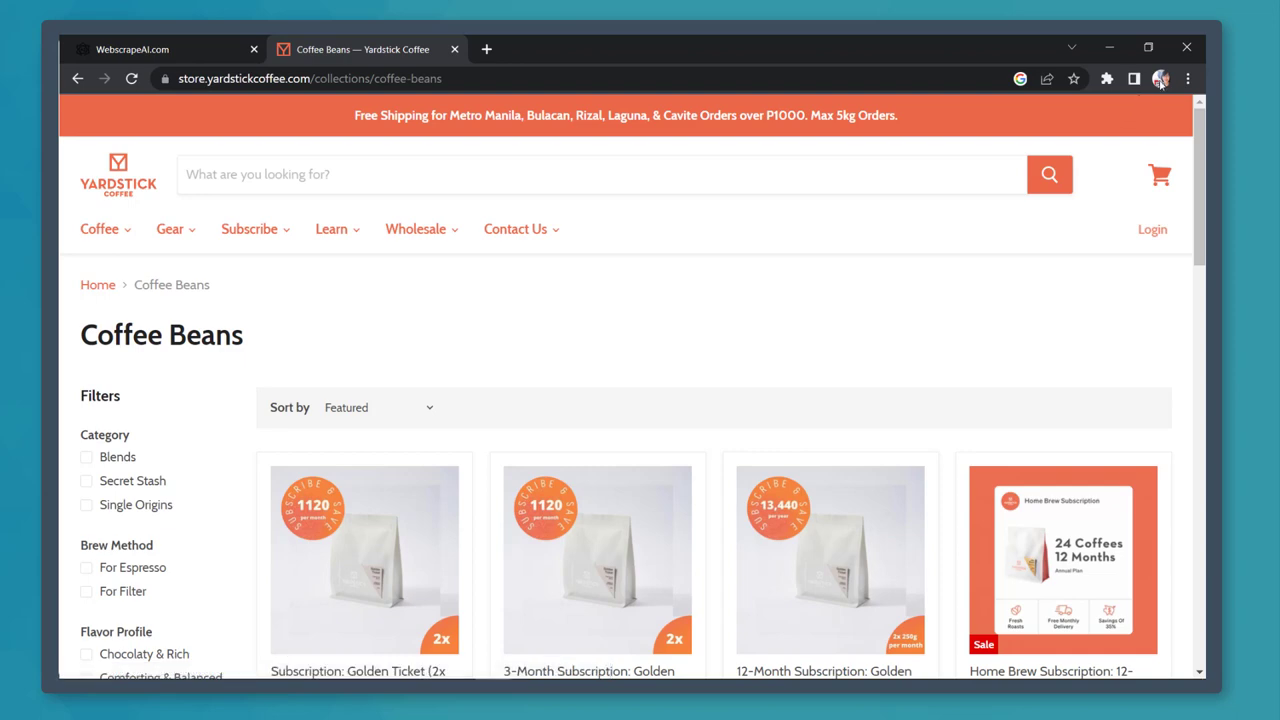
Scrape Yardstick coffee titles, prices and external links, inspecting product markup in DevTools.
key(ctrl+shift+i)
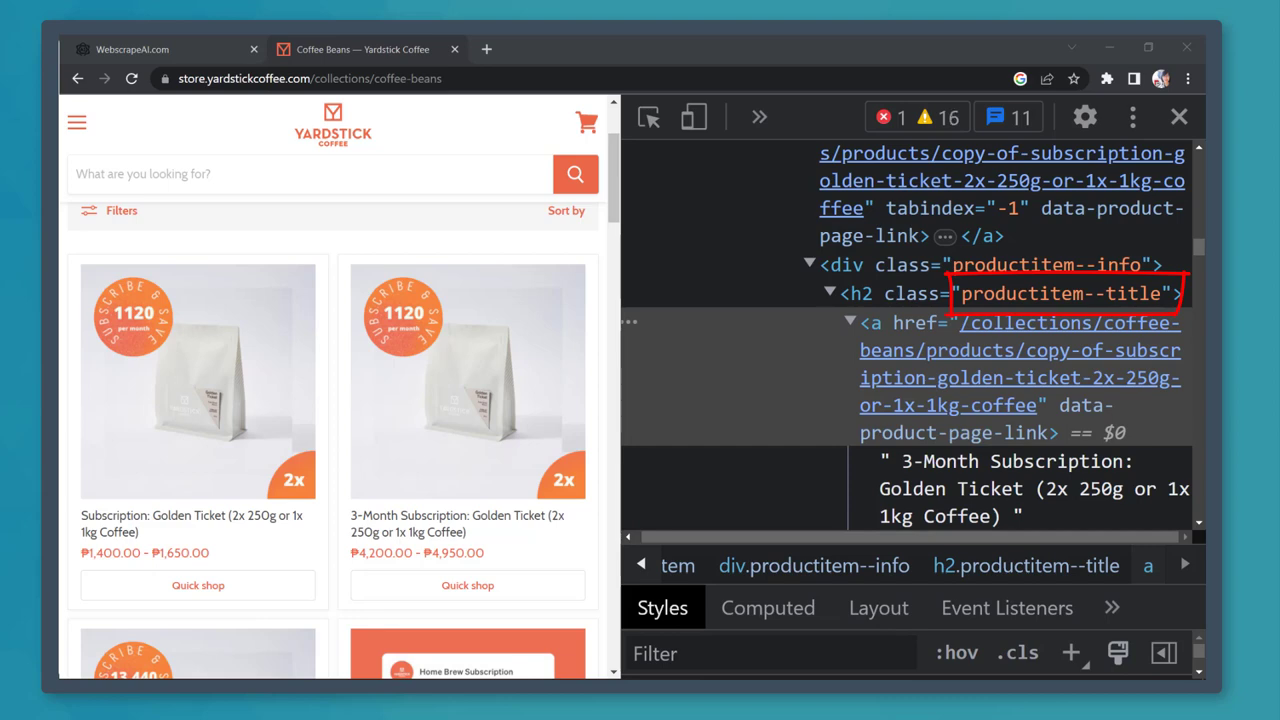
text(ternal link)
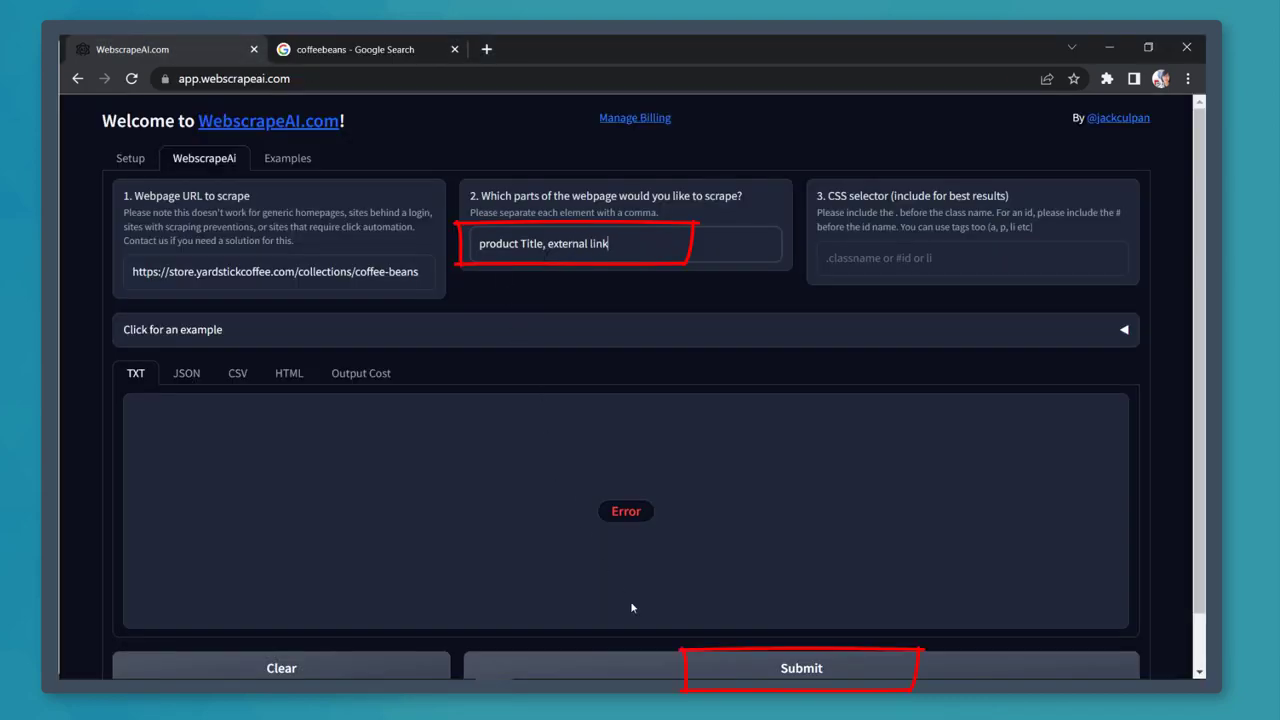
click(719, 669)
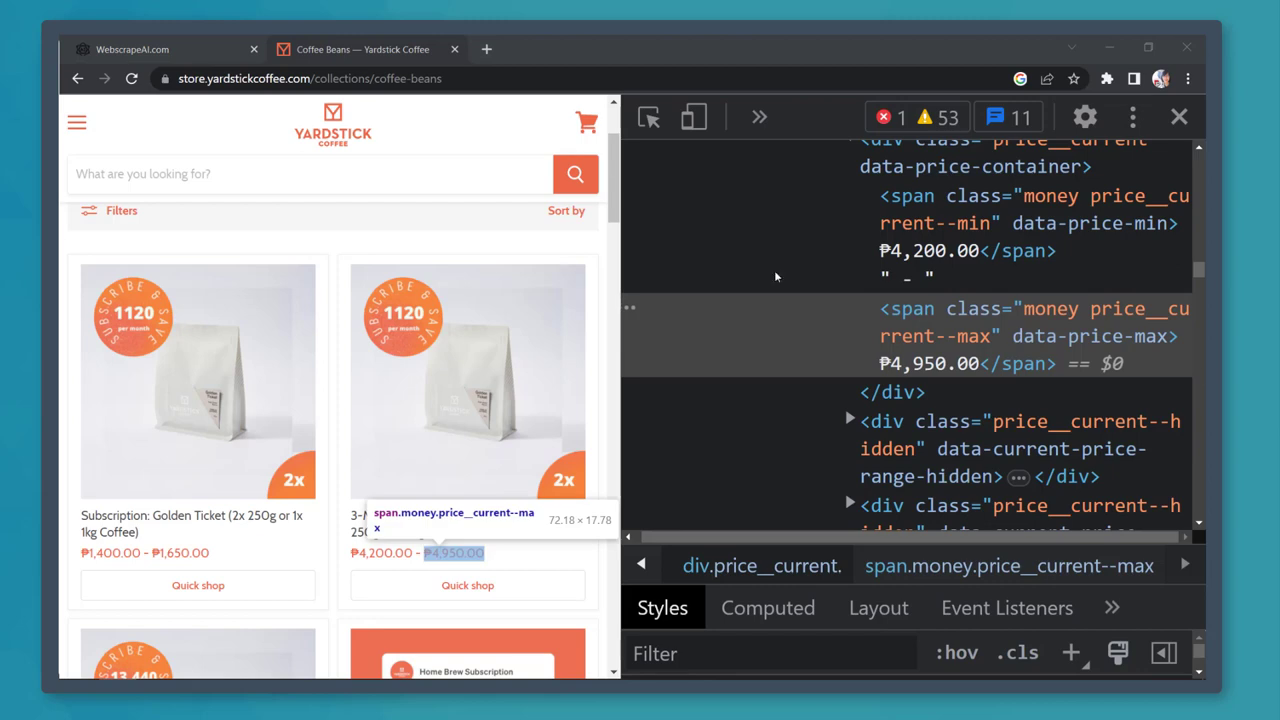
click(648, 117)
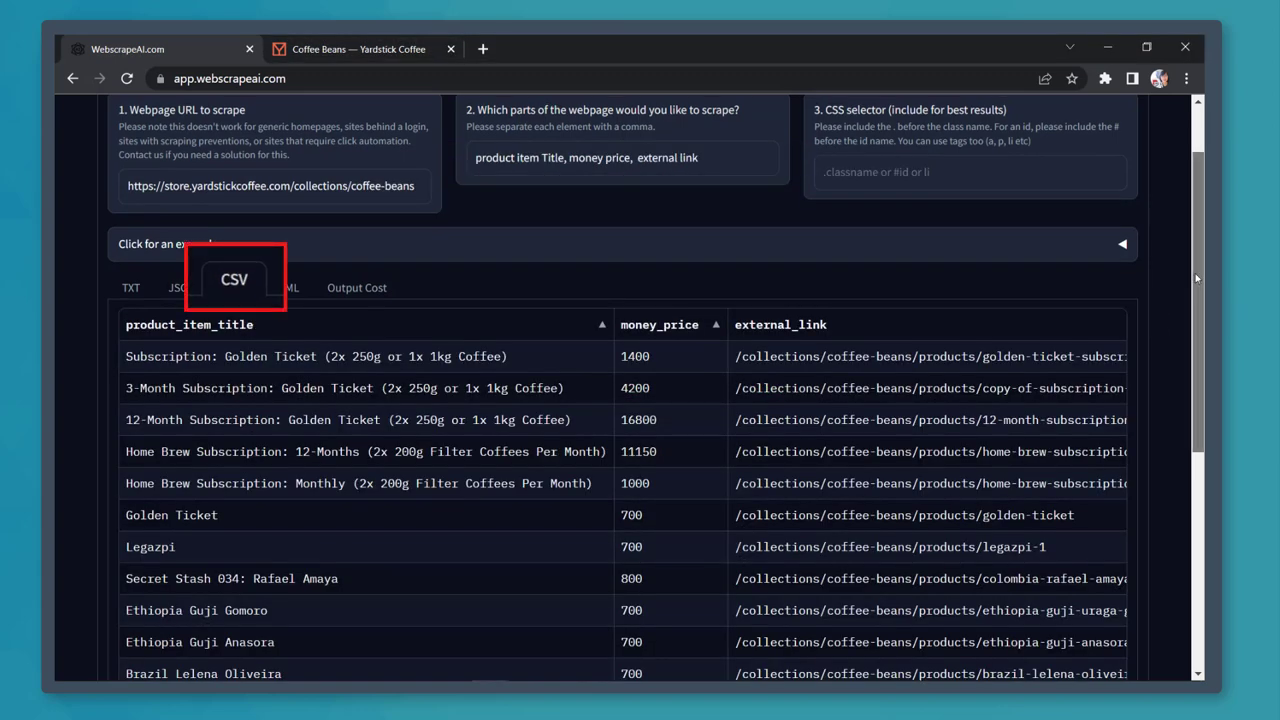
Export the Yardstick coffee product_item_title, money_price and external_link table and download the CSV.
scroll(1195, 273, down, 3)
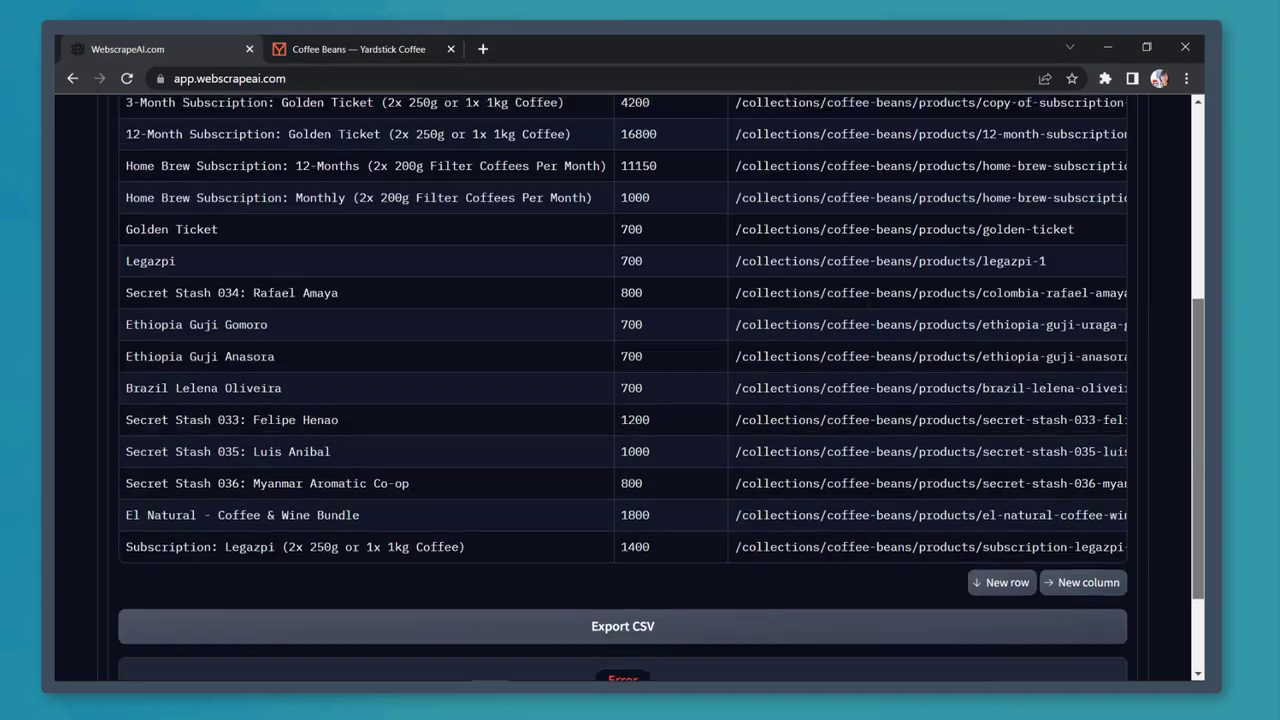
scroll(1195, 273, down, 2)
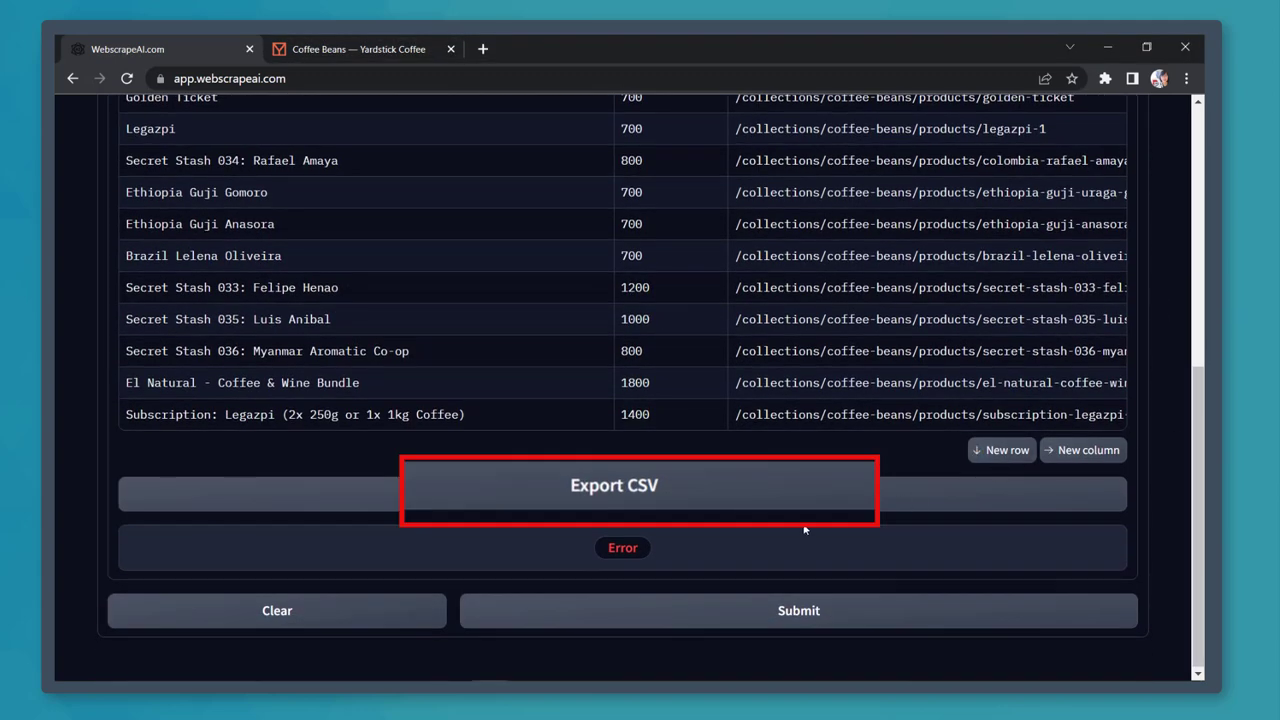
click(766, 506)
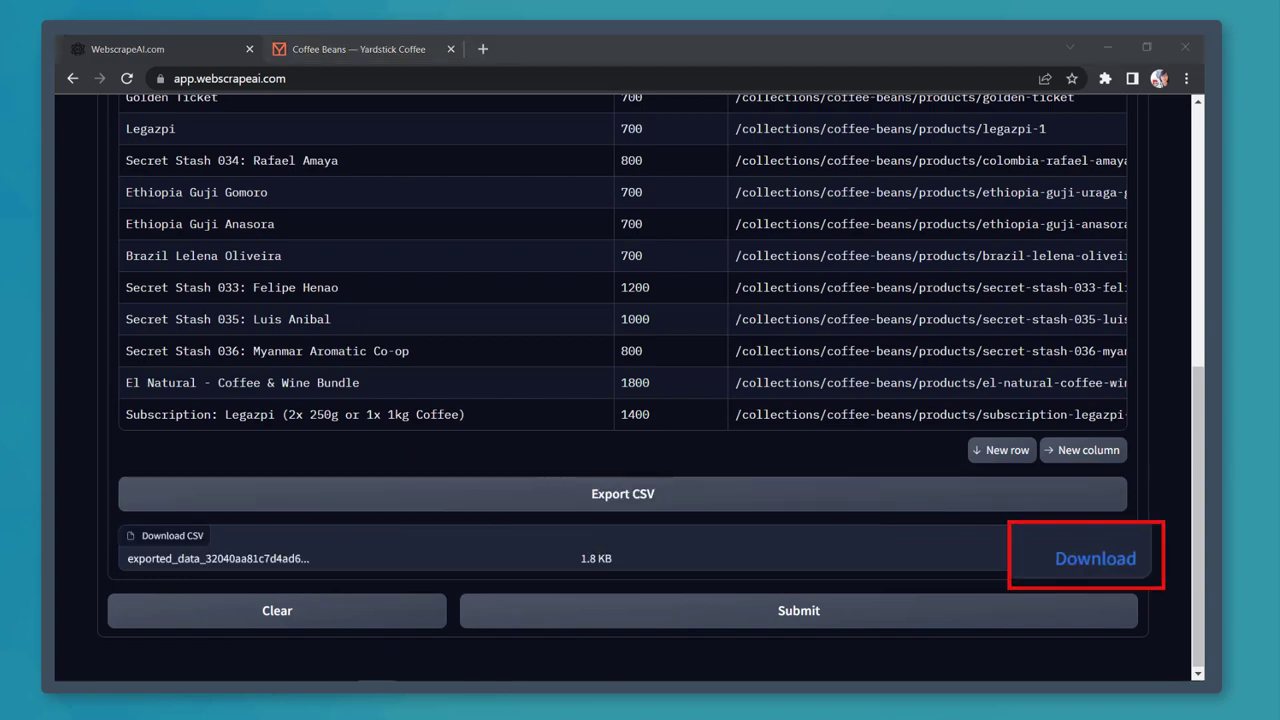
click(1095, 558)
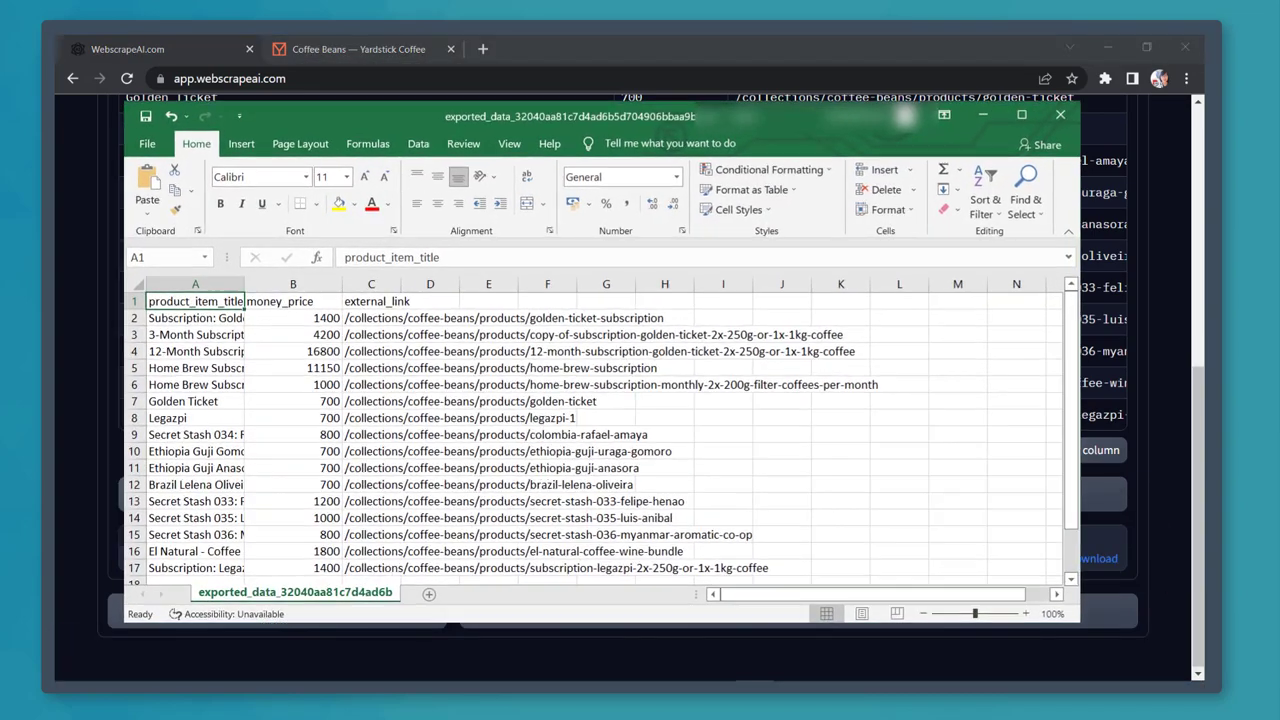